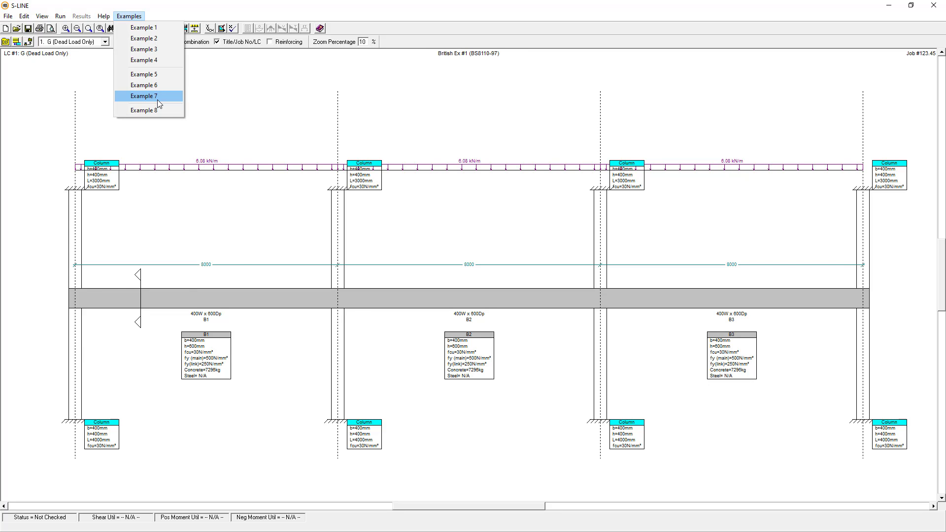
- Load Example 7 and review its general information, including the available building codes
click(157, 99)
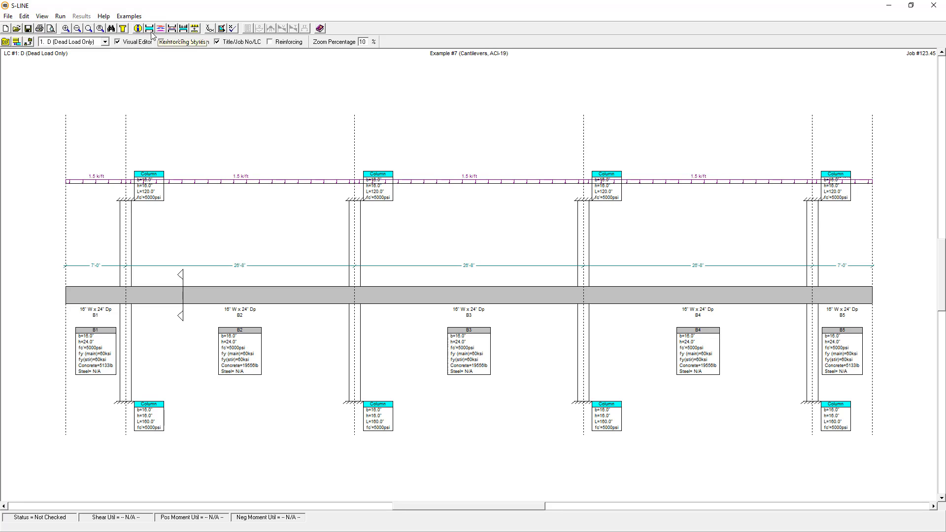
click(139, 28)
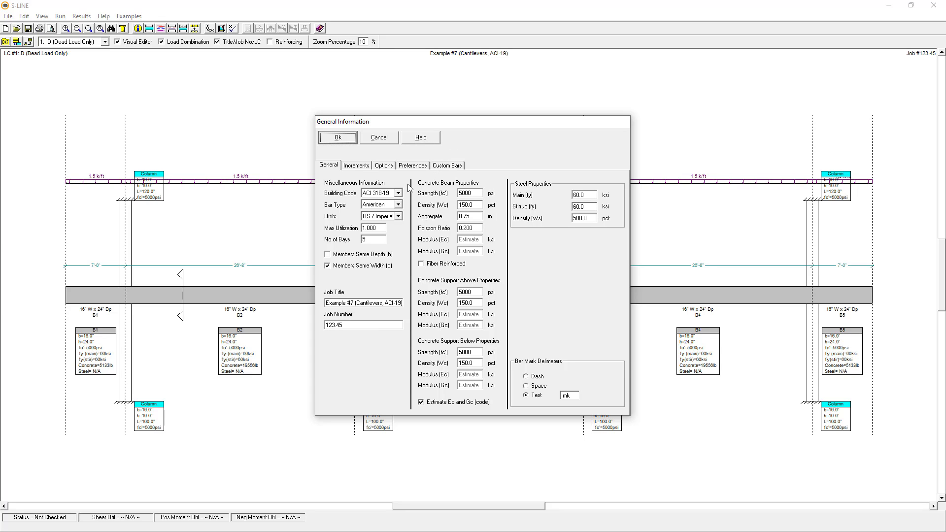
click(398, 194)
click(398, 195)
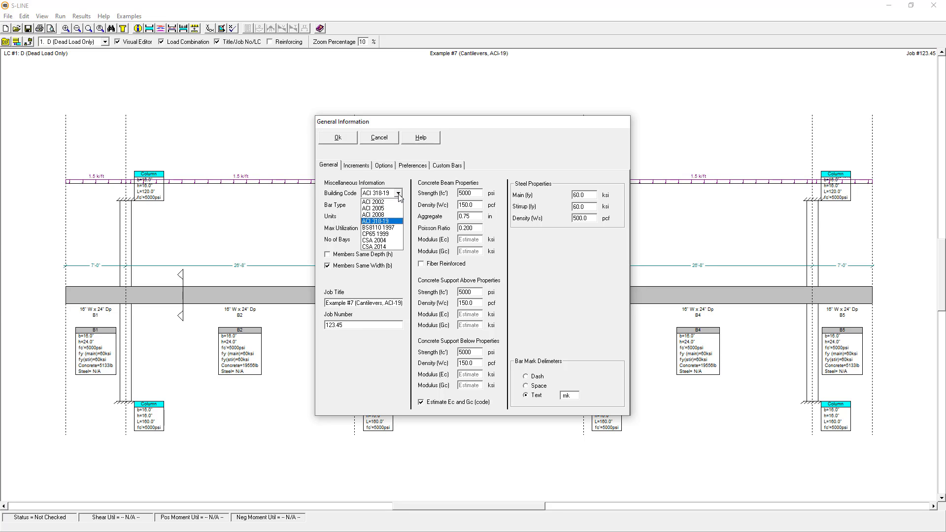
click(399, 195)
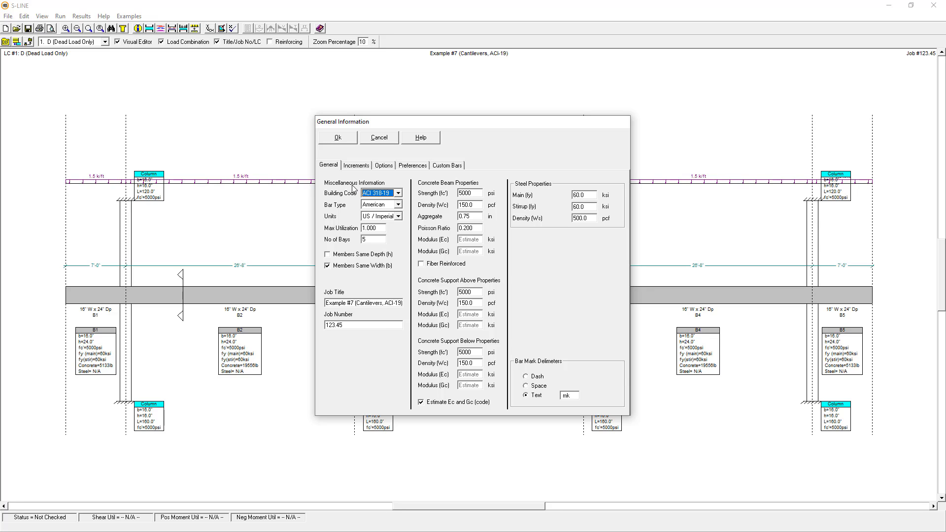
click(339, 138)
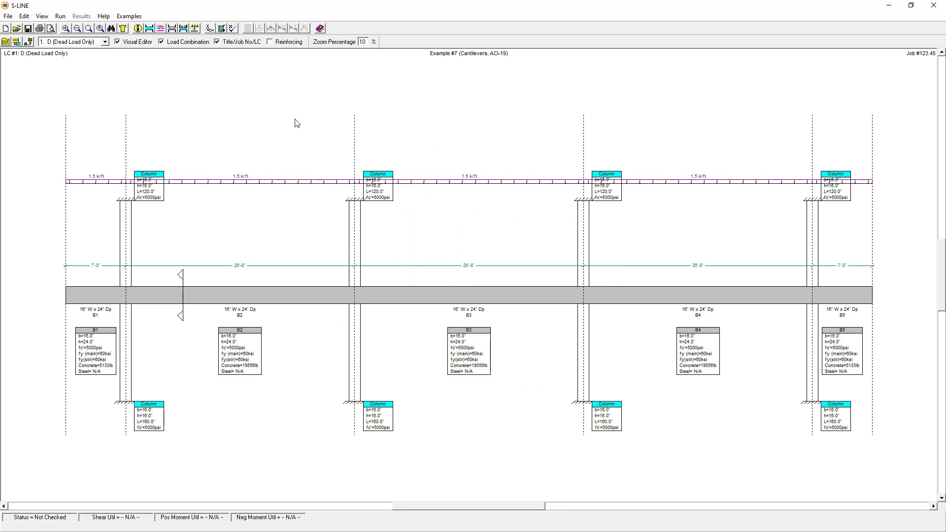
- Review the configuration of member B1 and check the section types available for it
click(150, 29)
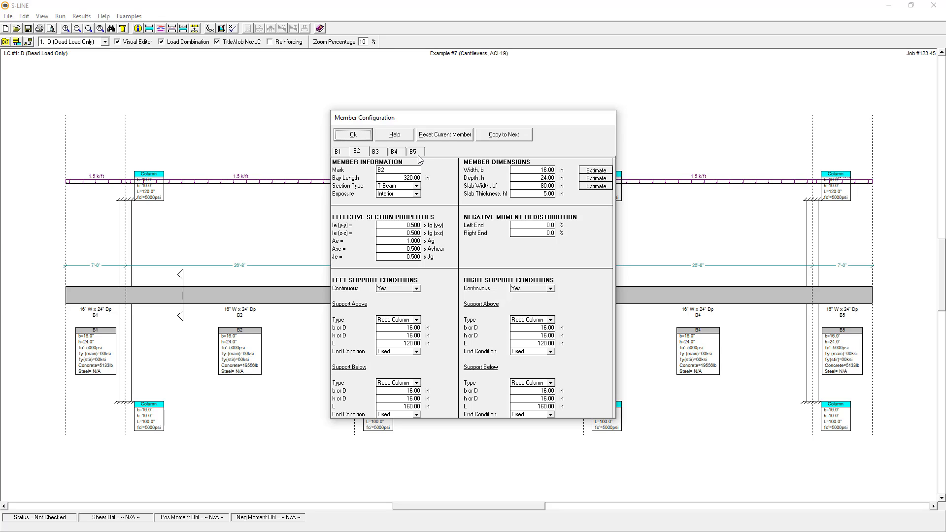
click(339, 152)
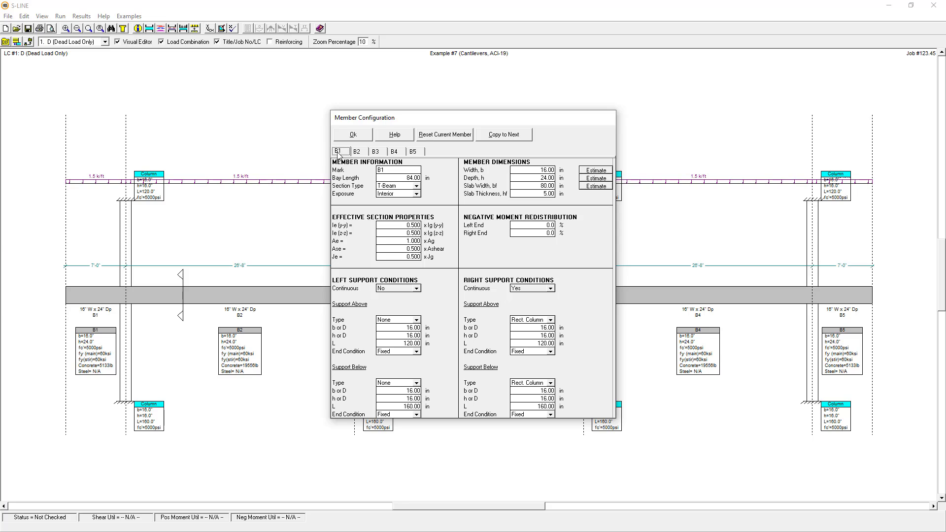
click(416, 187)
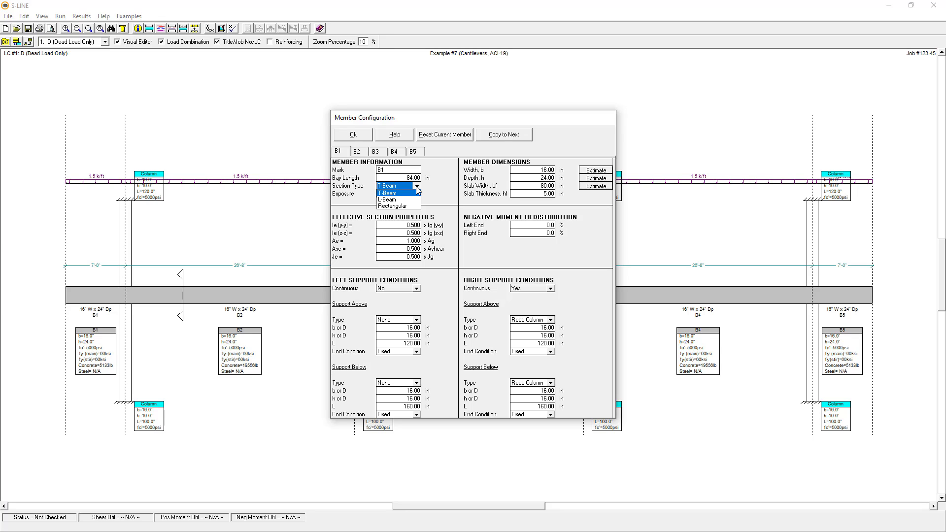
click(417, 188)
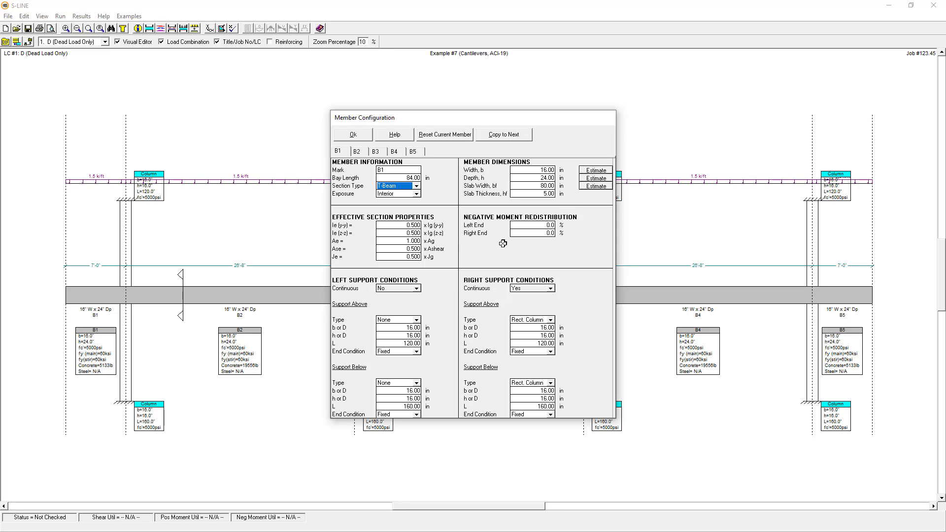
- Read the Member Configuration help topic through negative moment redistribution and support conditions
click(395, 137)
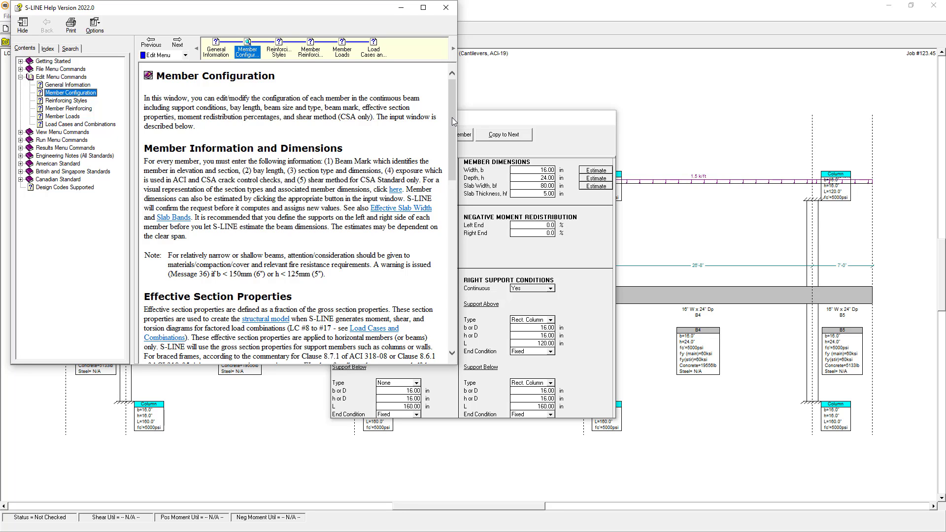
drag(452, 118, 455, 199)
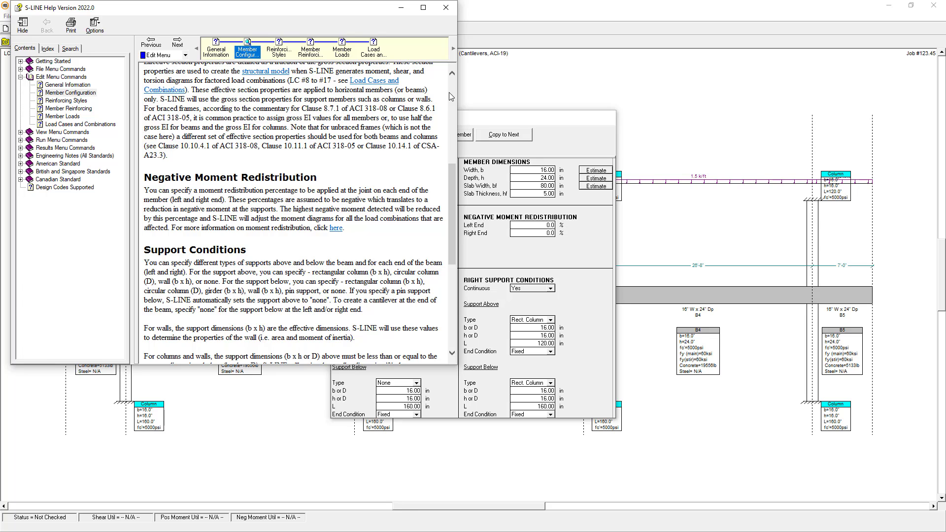
click(446, 7)
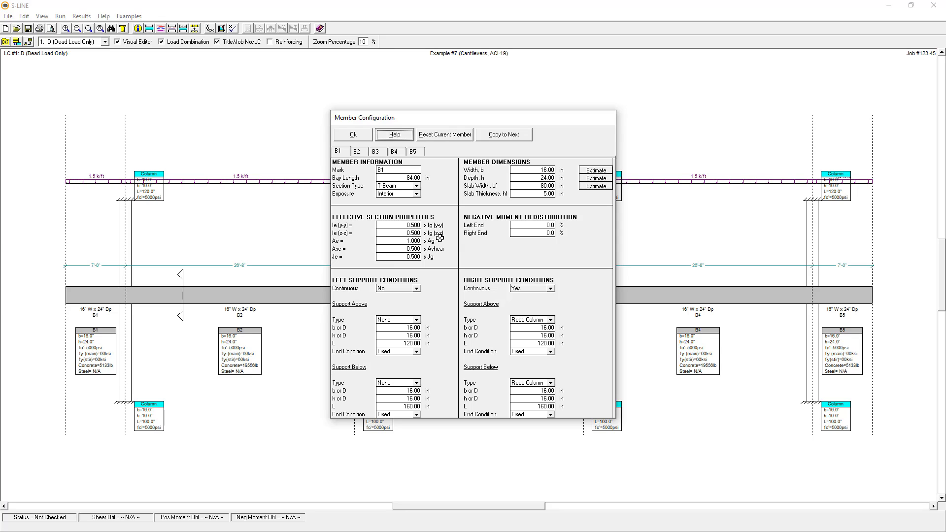
- Set the negative moment redistribution at the right end of member B2 to 10.0% and accept the member configuration
click(363, 154)
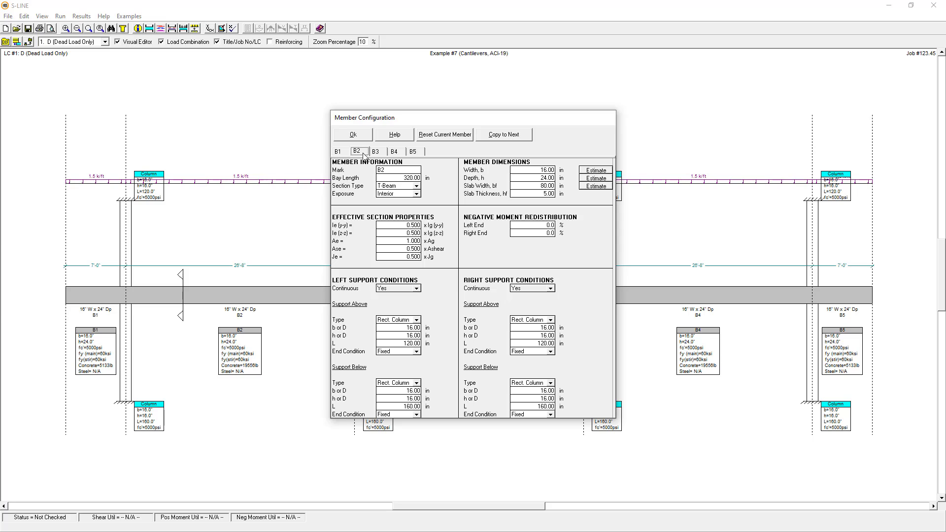
click(529, 233)
text(10.0)
click(354, 135)
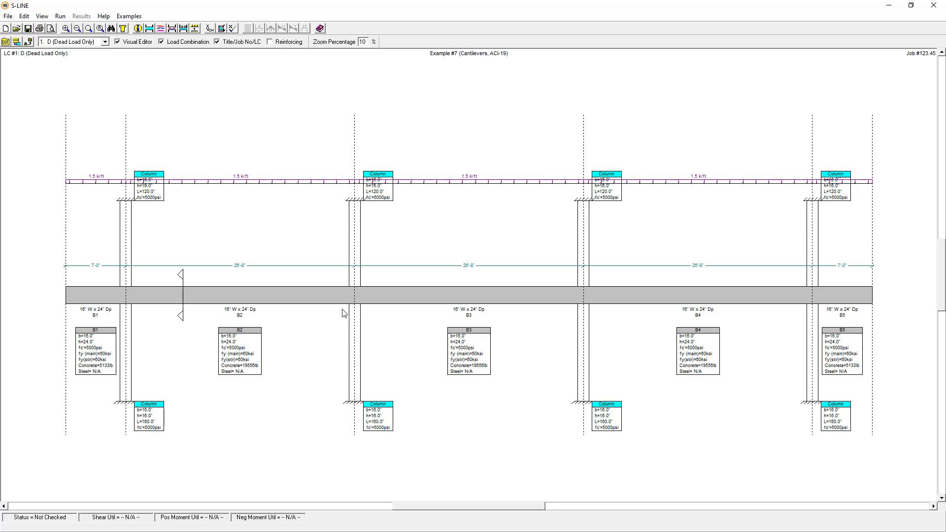
- In the reinforcing styles, preview Top Bar Style #3 and set the top bars to Top Bar Style #1
click(161, 29)
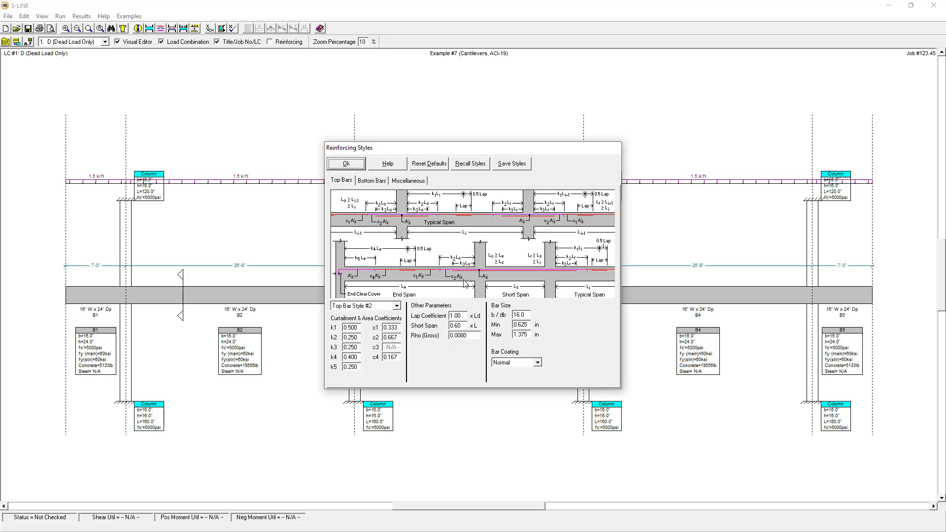
click(397, 306)
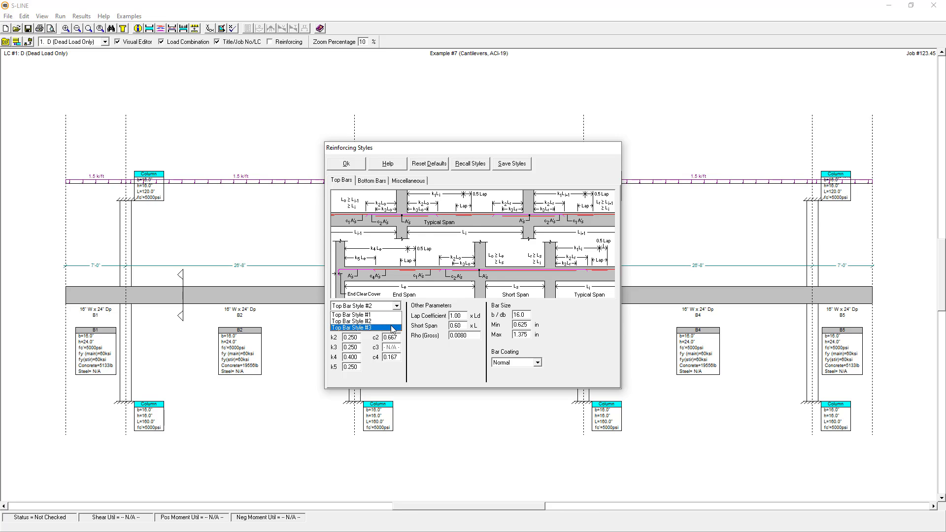
click(393, 328)
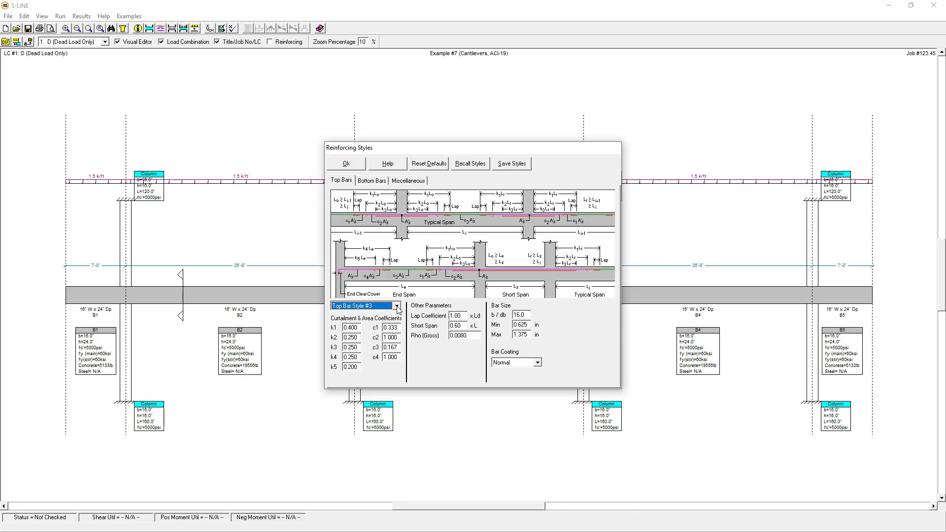
click(396, 306)
click(389, 316)
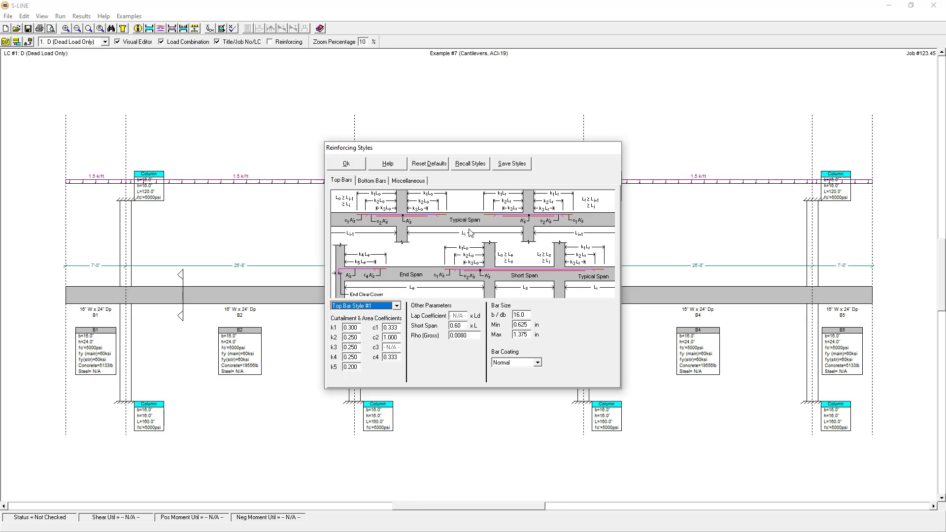
- Preview Bottom Bar Style #1 for the bottom bars and switch back to Bottom Bar Style #2
click(369, 181)
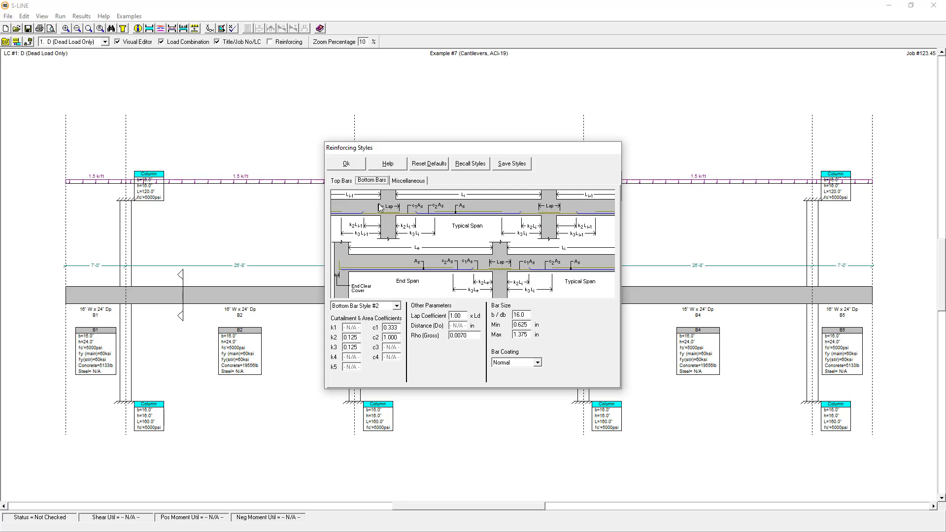
click(397, 306)
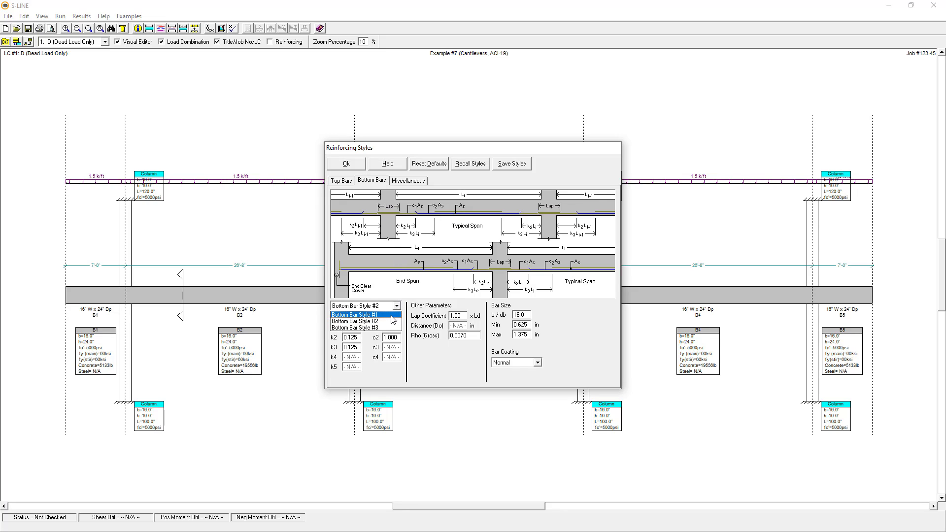
click(393, 316)
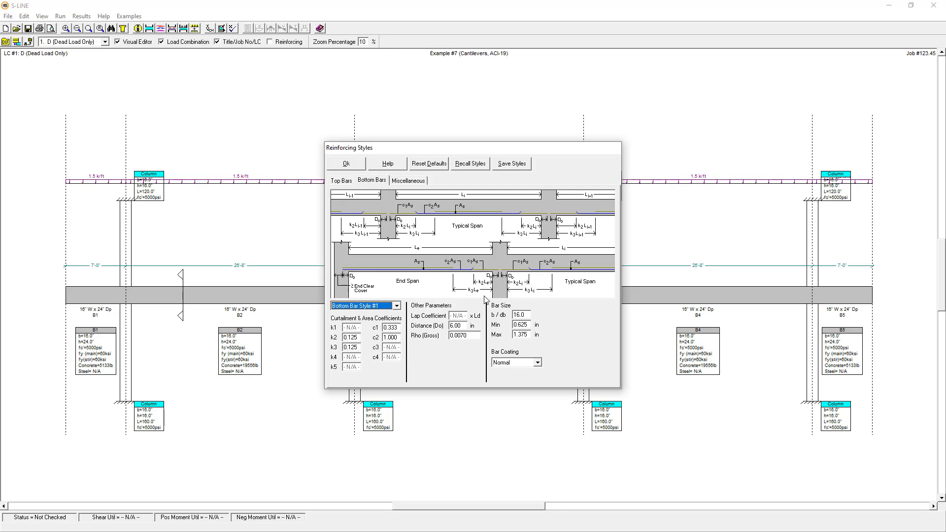
click(397, 306)
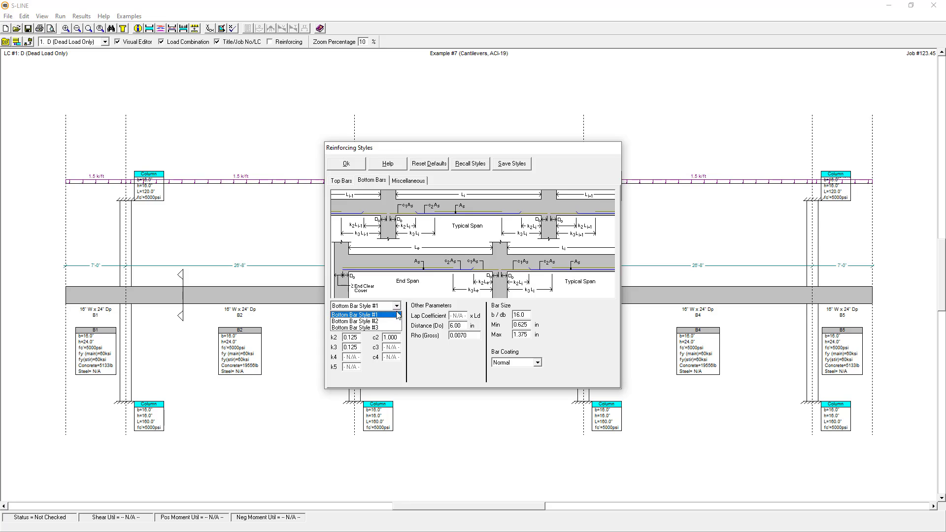
click(392, 321)
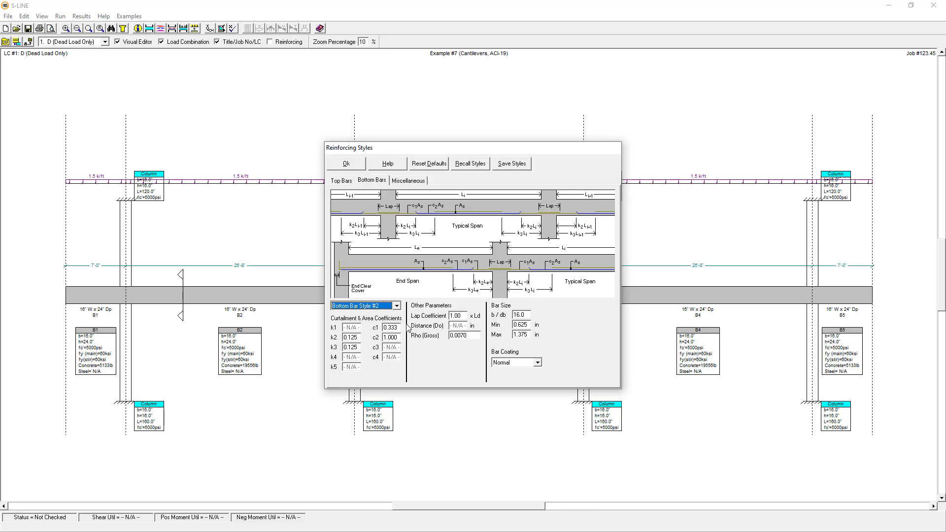
- Review the clear cover and stirrup settings, and apply the reinforcing styles to the beam
click(400, 182)
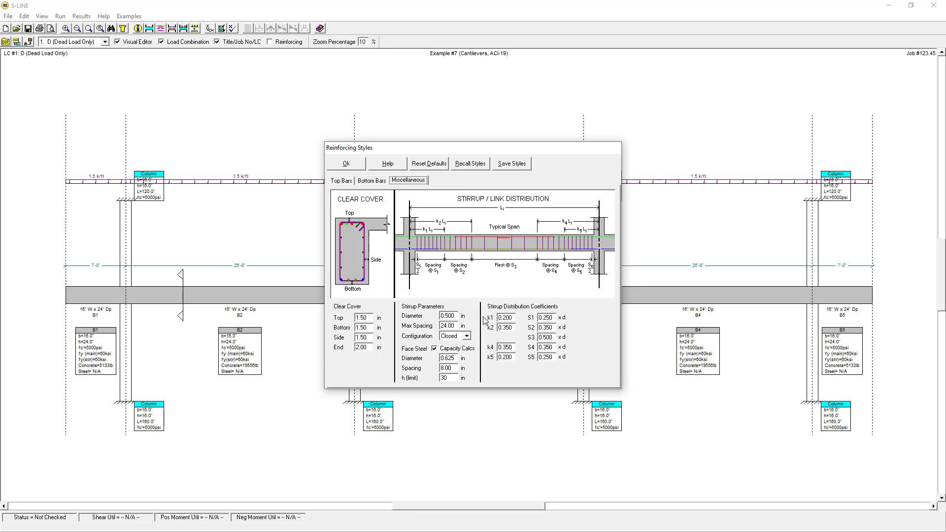
click(352, 165)
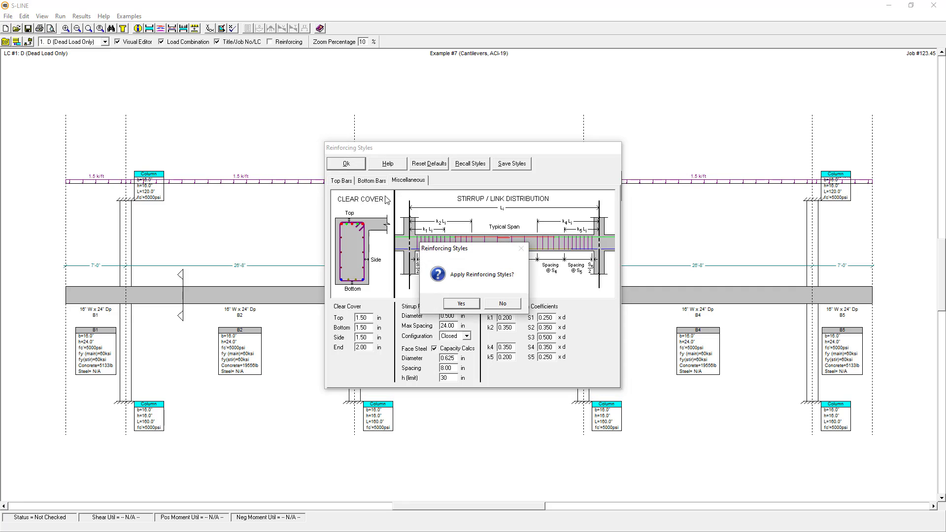
click(473, 308)
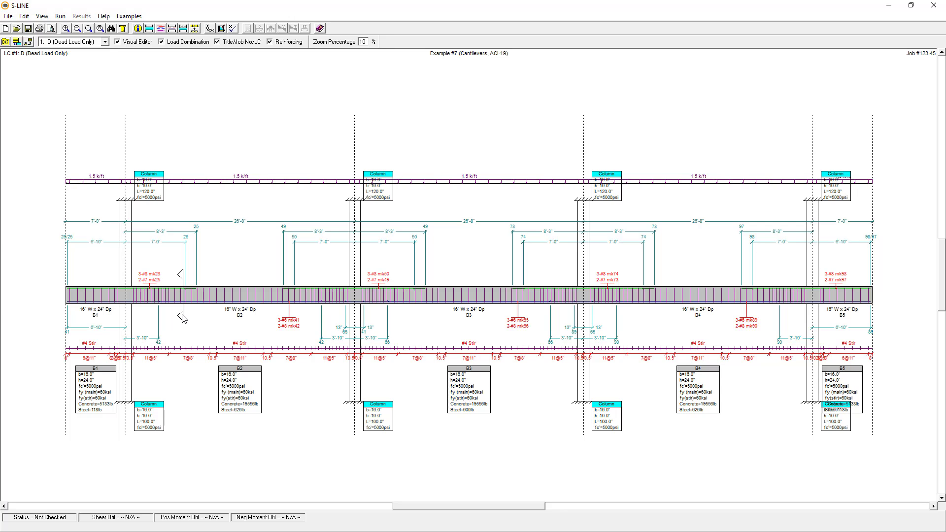
- Open the cross-section view of beam B2 and move the section cut to about X=266.9" near its right support
click(217, 323)
click(122, 29)
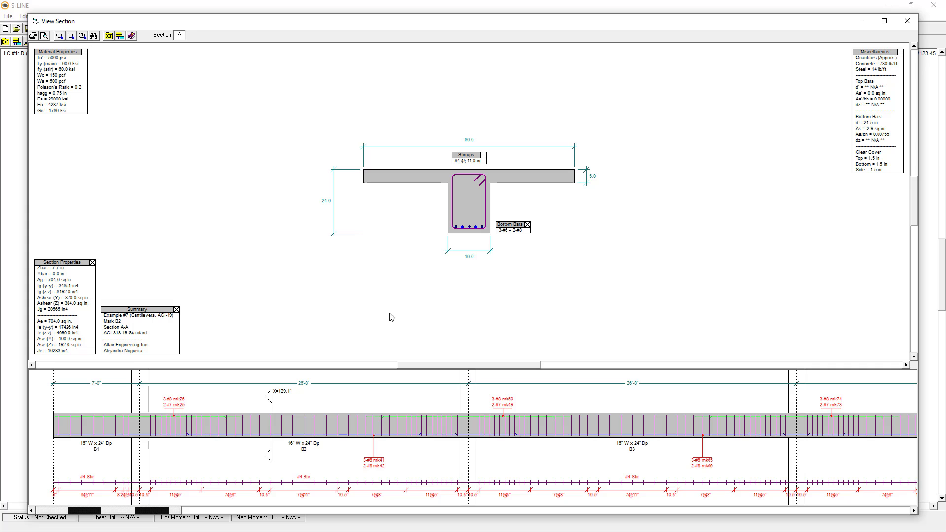
drag(270, 460, 415, 474)
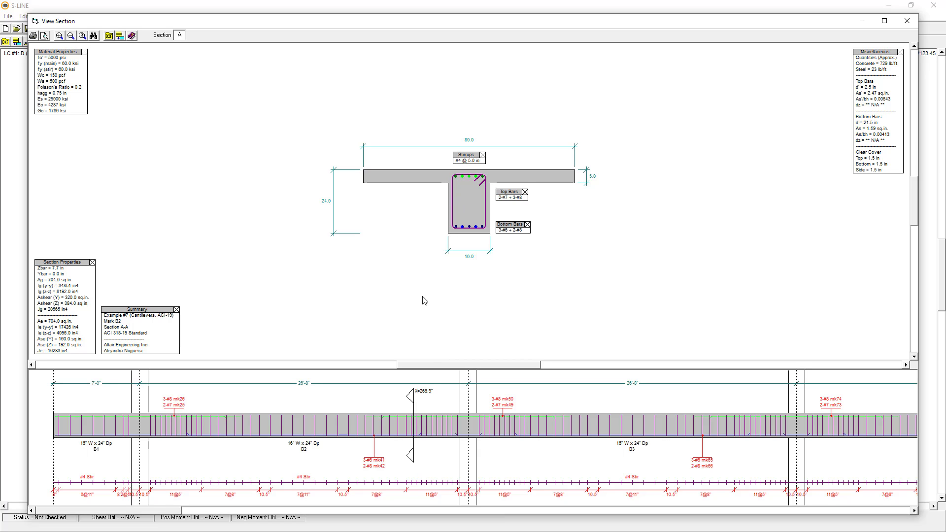
- Move the section cut to about X=131.7" in beam B3 and reduce the section depth to 22 in
drag(413, 459, 605, 474)
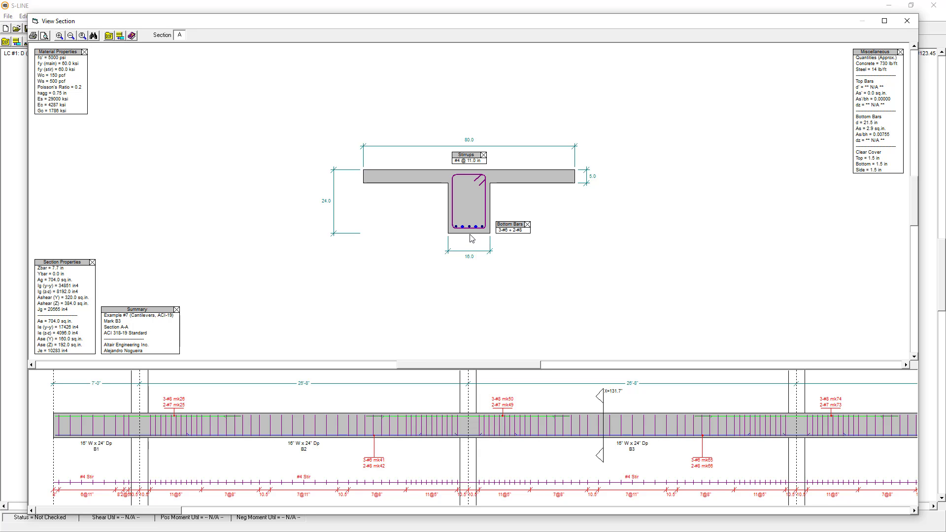
mouse_move(469, 237)
mouse_down()
mouse_move(471, 228)
mouse_move(474, 235)
mouse_up()
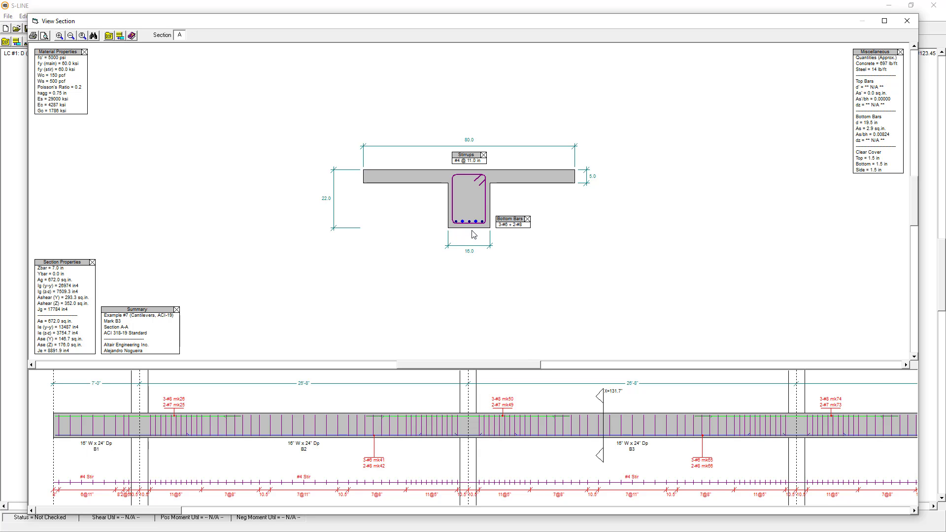